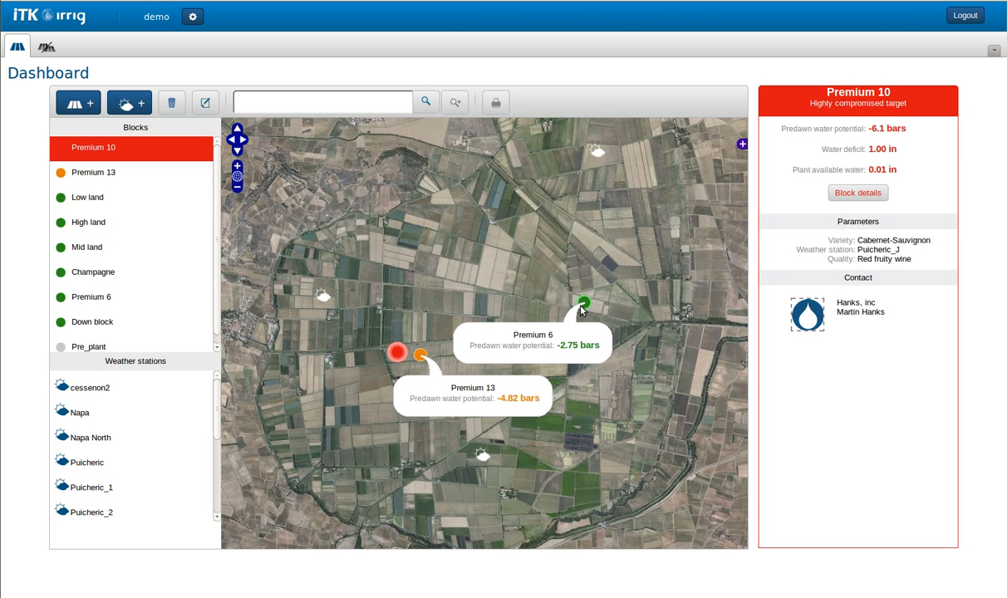
Open the Premium 13 block details and view its water potential charts for the 2012 and 2009 seasons
click(102, 172)
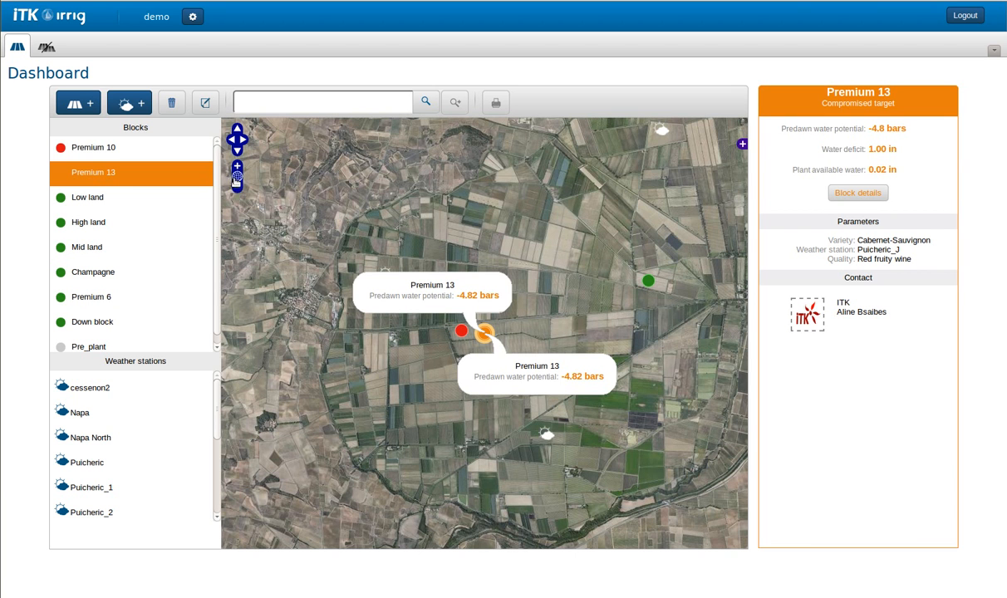
click(873, 198)
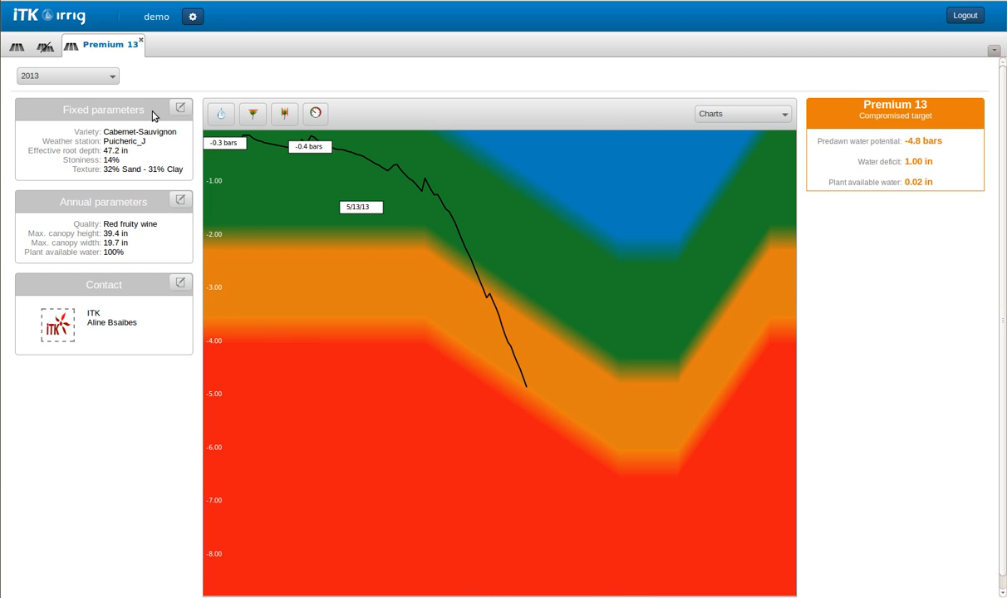
click(113, 80)
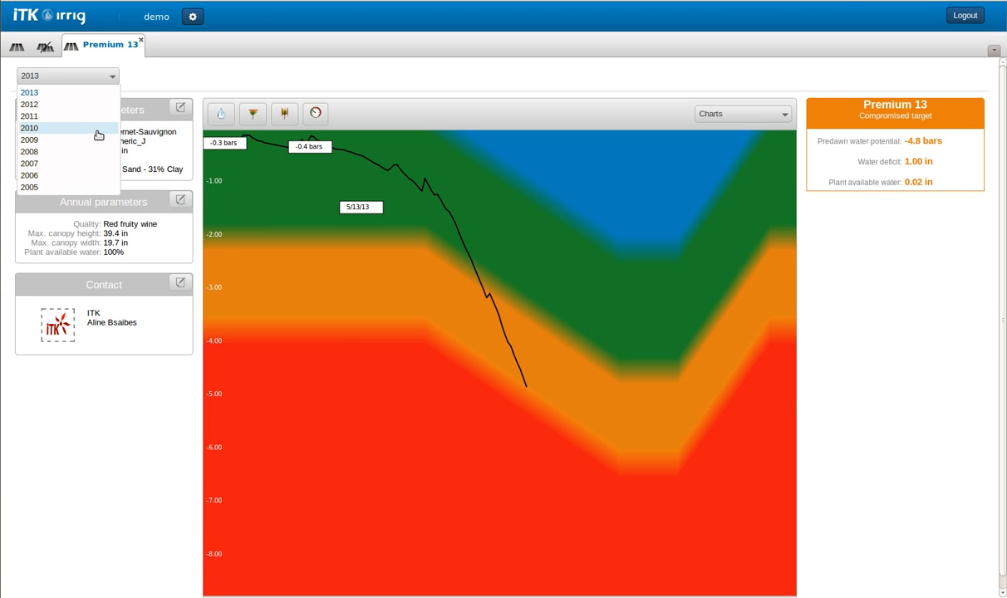
click(35, 103)
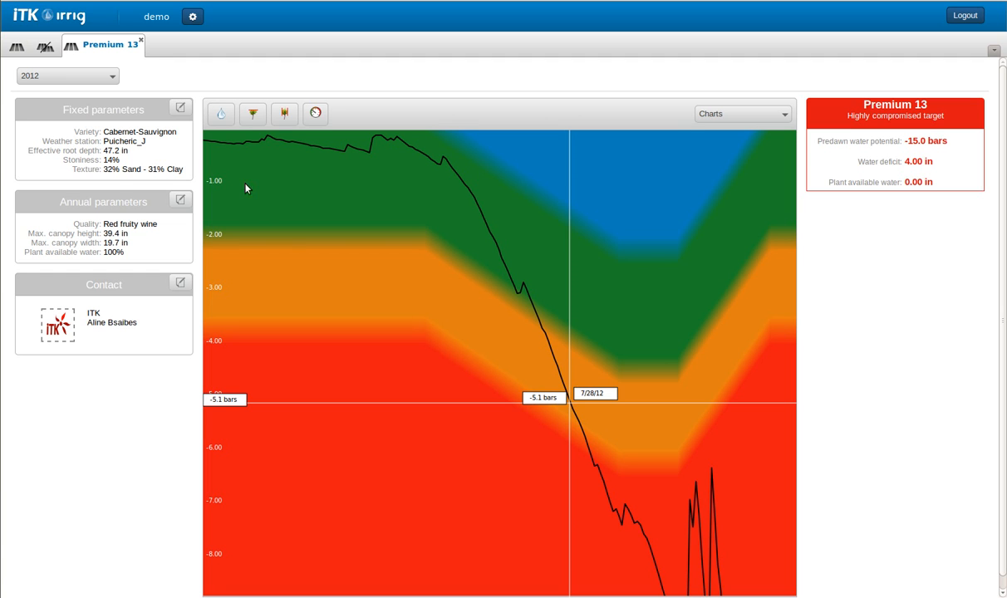
click(113, 80)
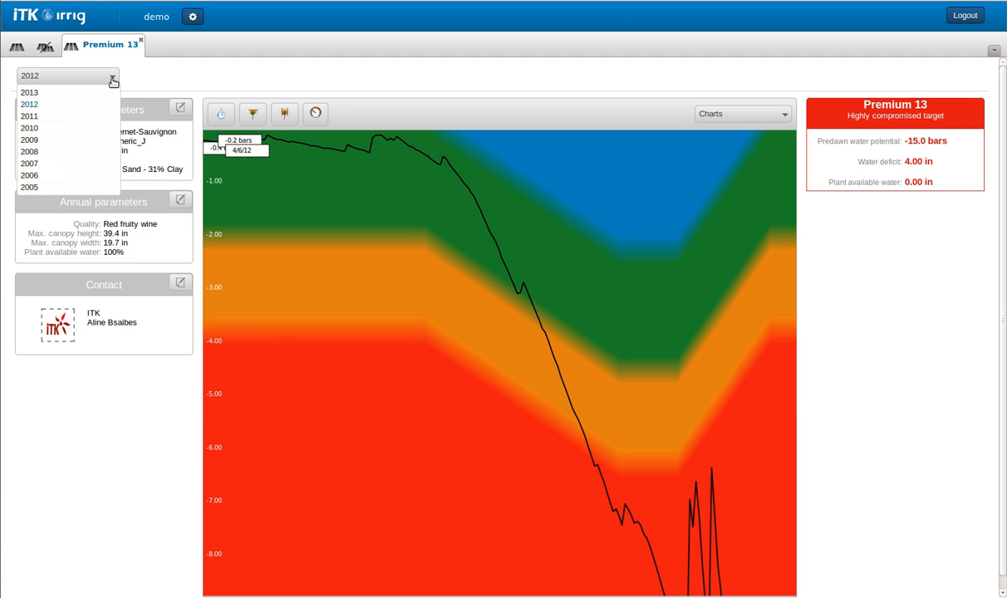
click(72, 141)
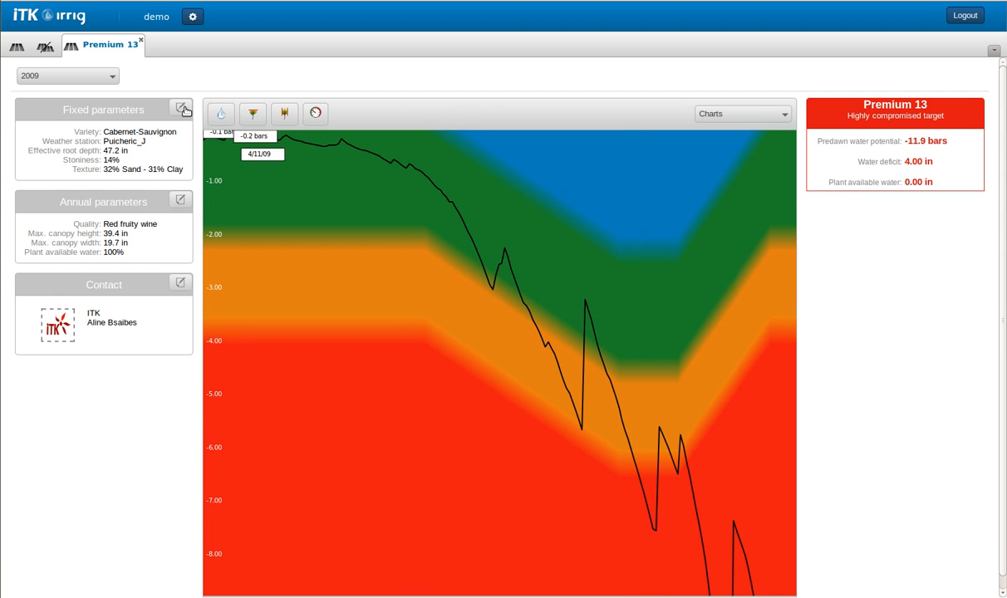
Compare Premium 13's 2013 chart with its 2009 chart, finishing on the 2013 season
click(114, 79)
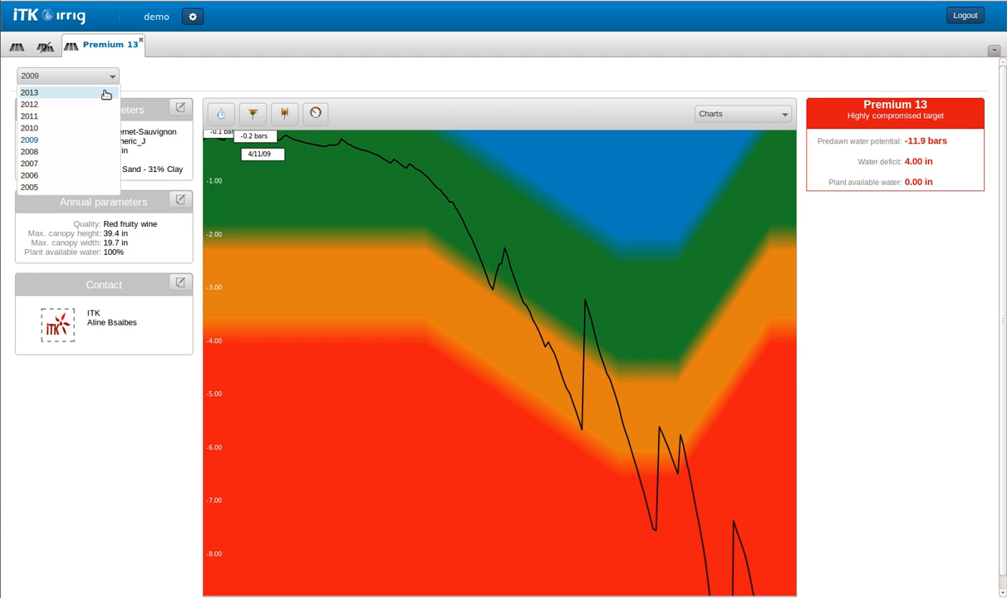
click(107, 93)
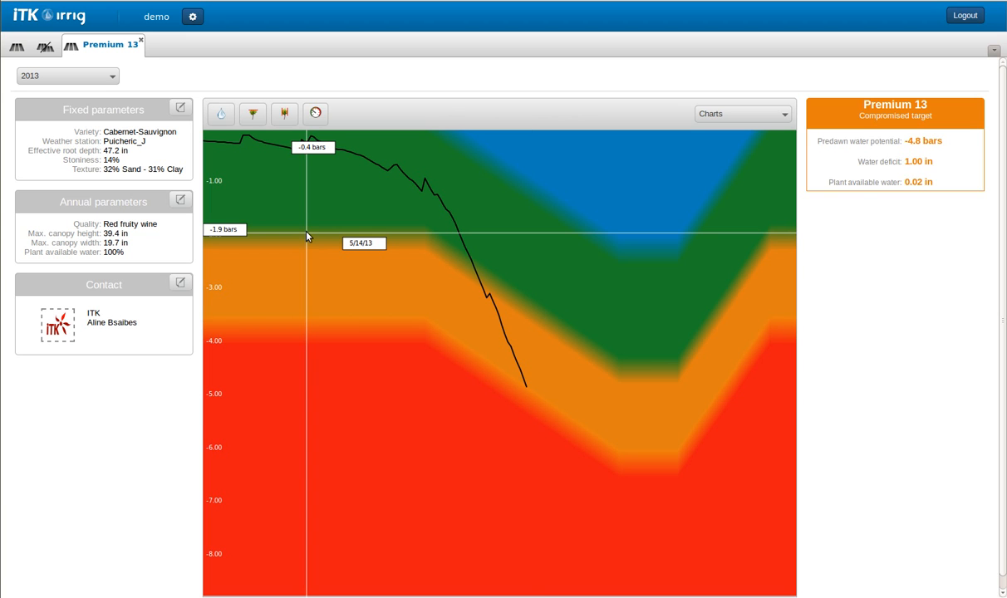
click(111, 75)
click(84, 140)
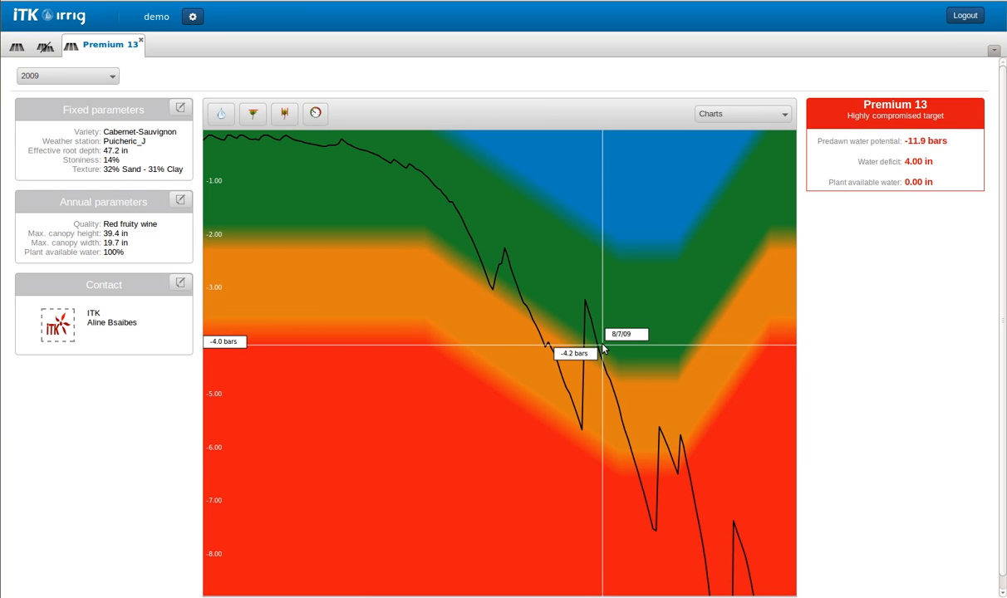
click(111, 78)
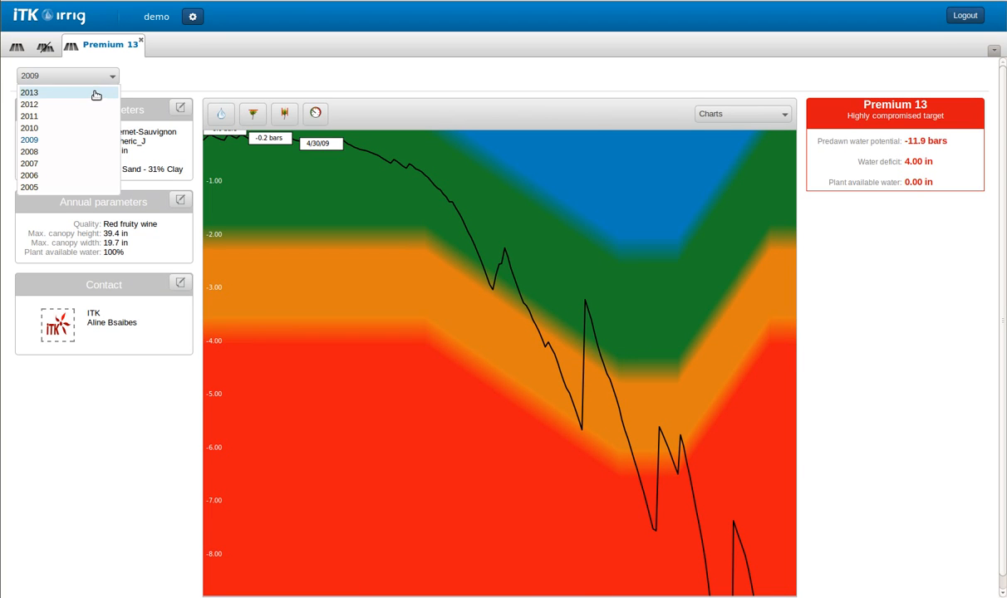
click(94, 93)
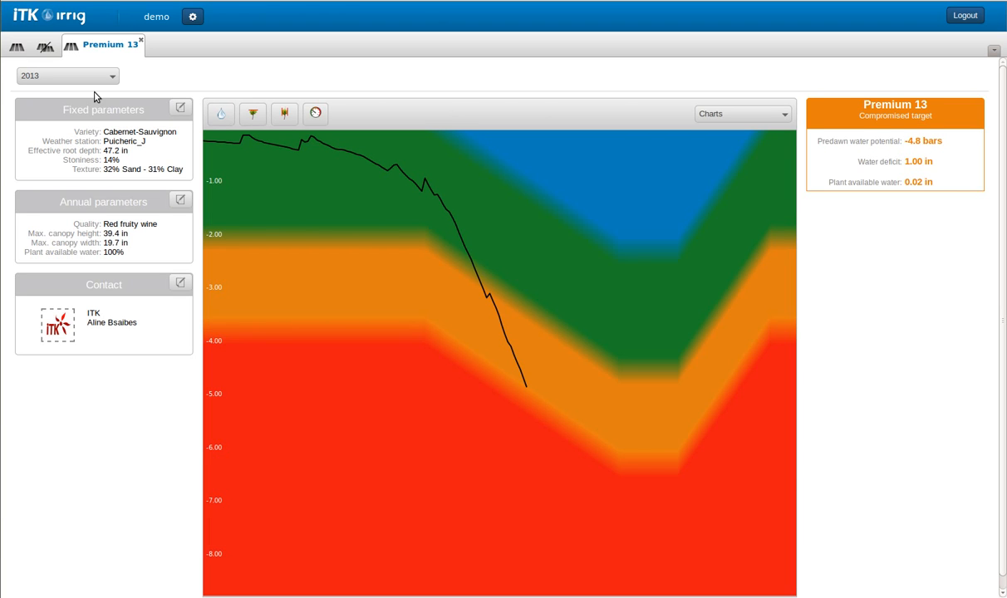
Return to the dashboard and open the block details of Premium 6
click(16, 50)
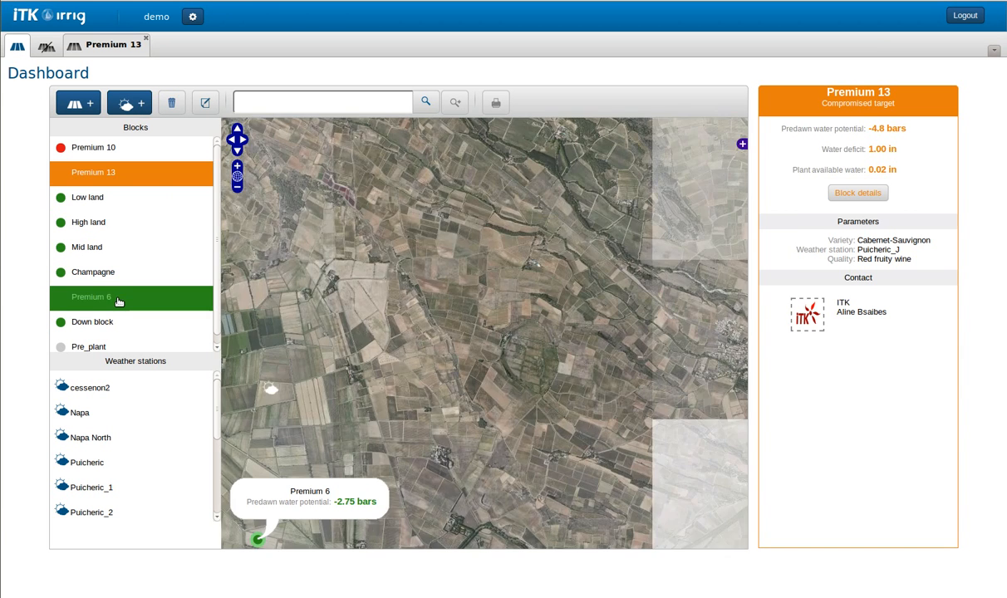
click(119, 302)
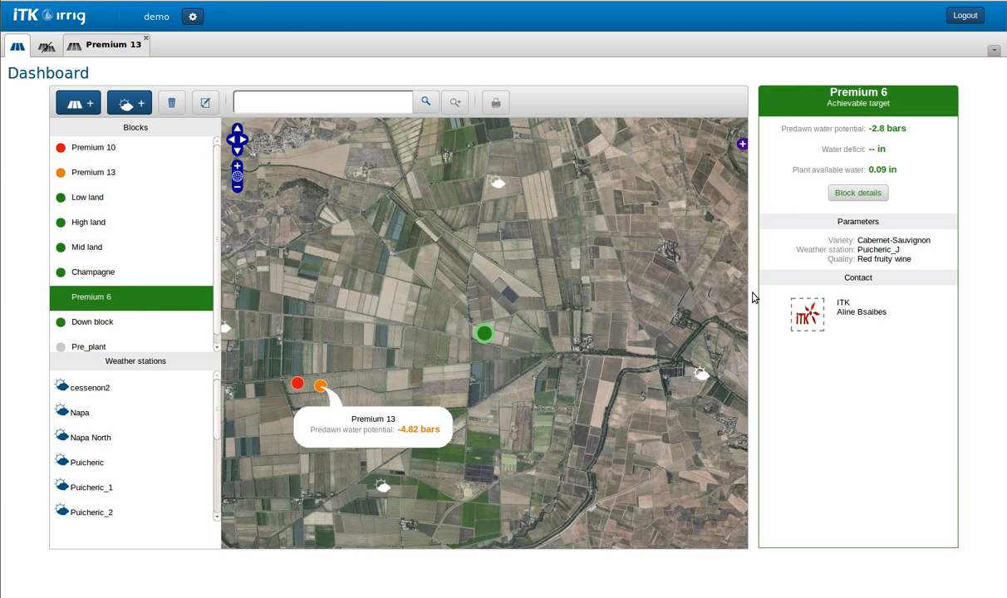
click(814, 184)
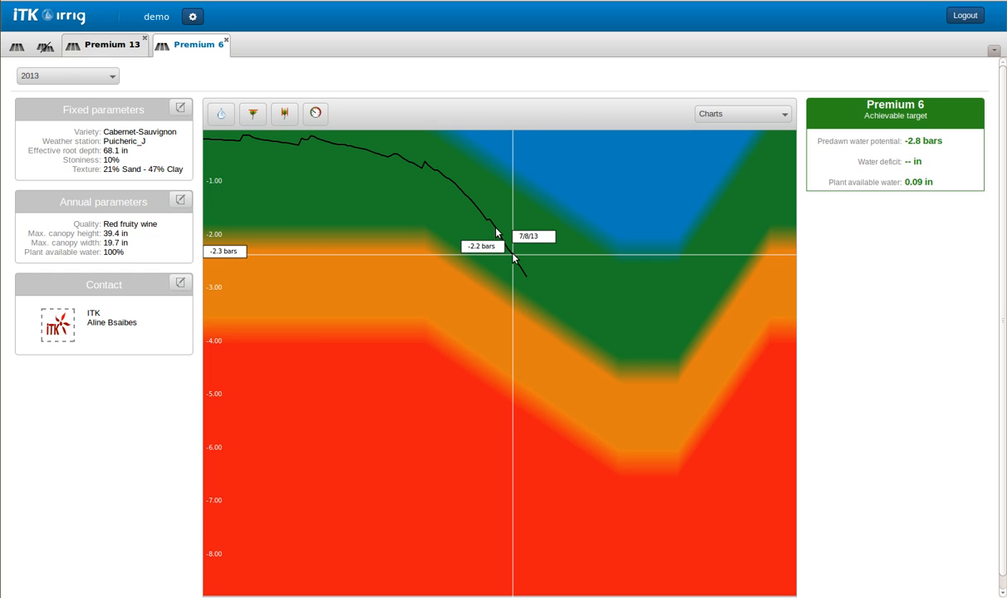
Compare the 2013 water potential charts of Premium 13 and Premium 6, ending on Premium 6
click(116, 48)
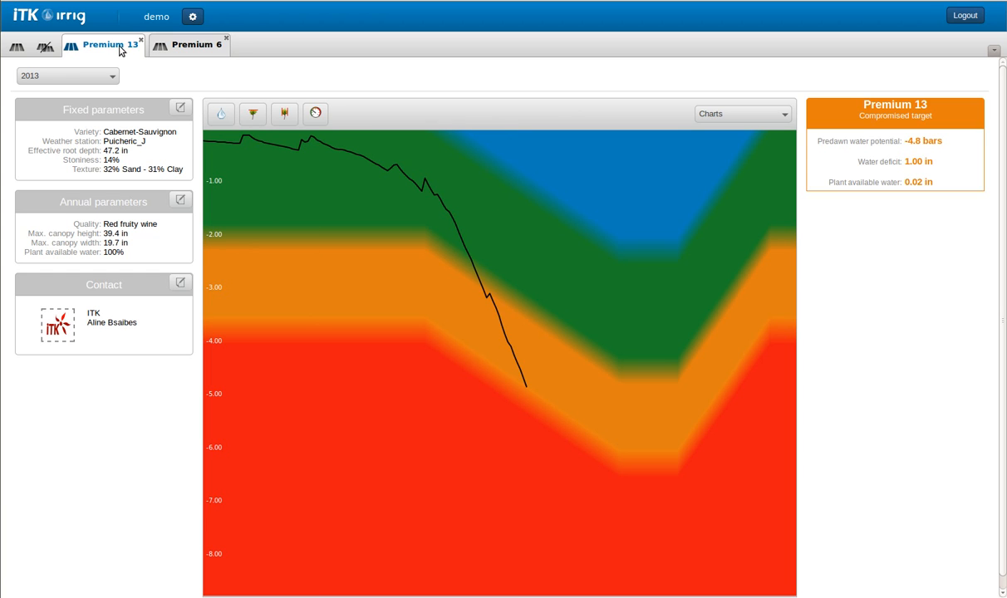
click(184, 48)
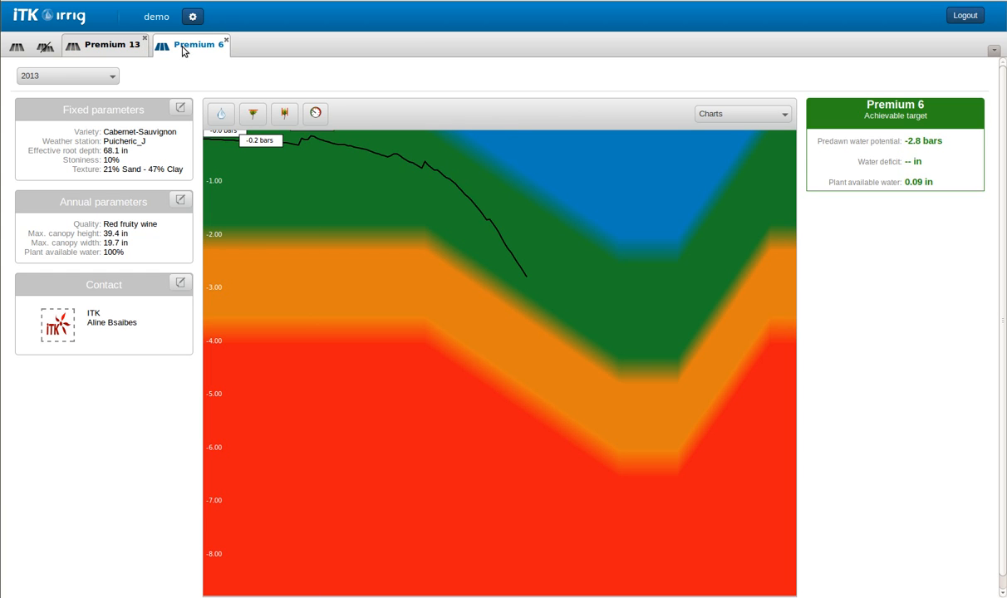
click(113, 49)
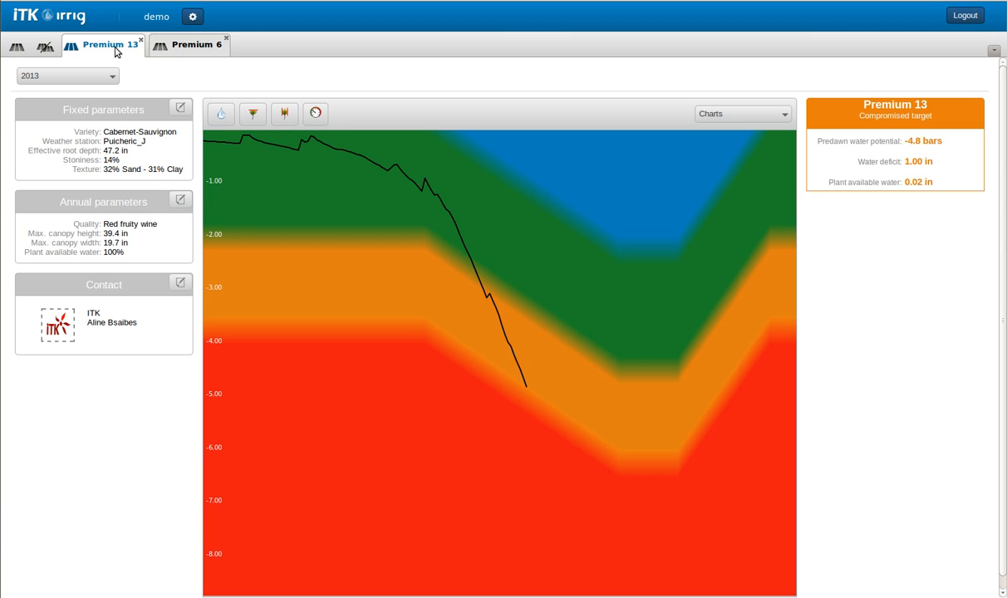
click(190, 51)
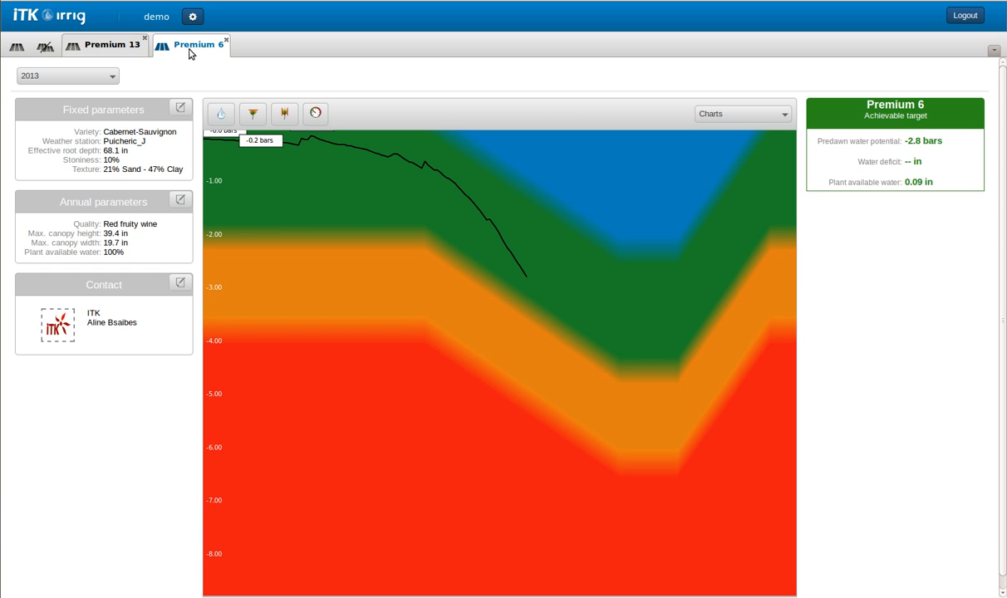
Start a new block from the dashboard and assign it to the existing client from Hanks, inc
click(16, 48)
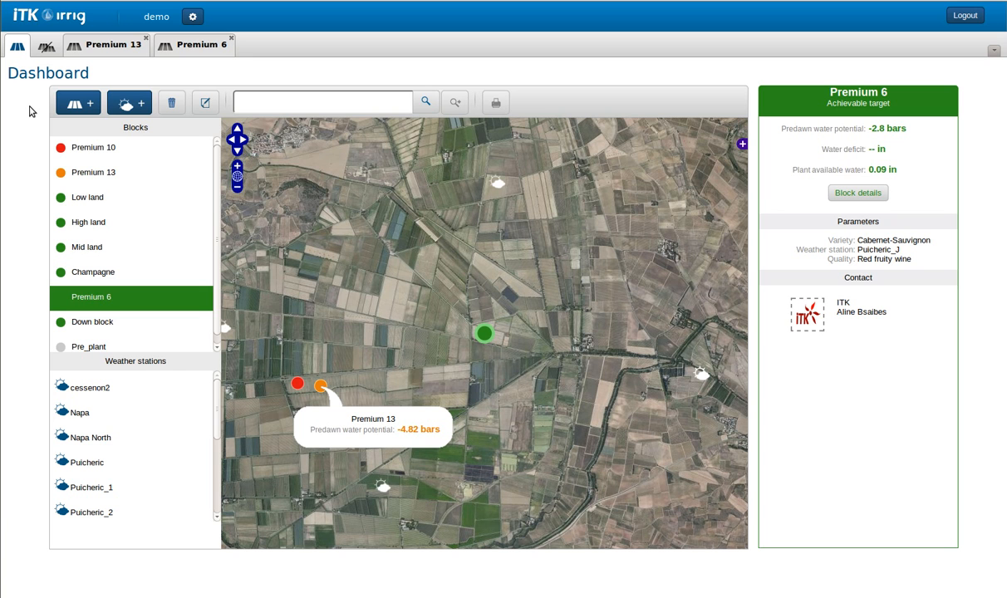
click(80, 101)
click(336, 125)
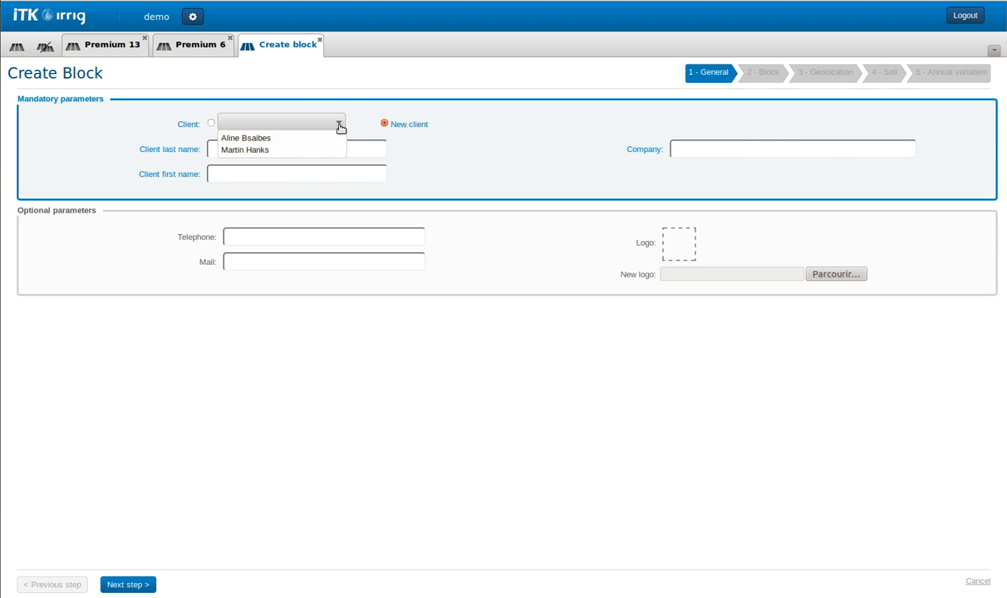
click(275, 151)
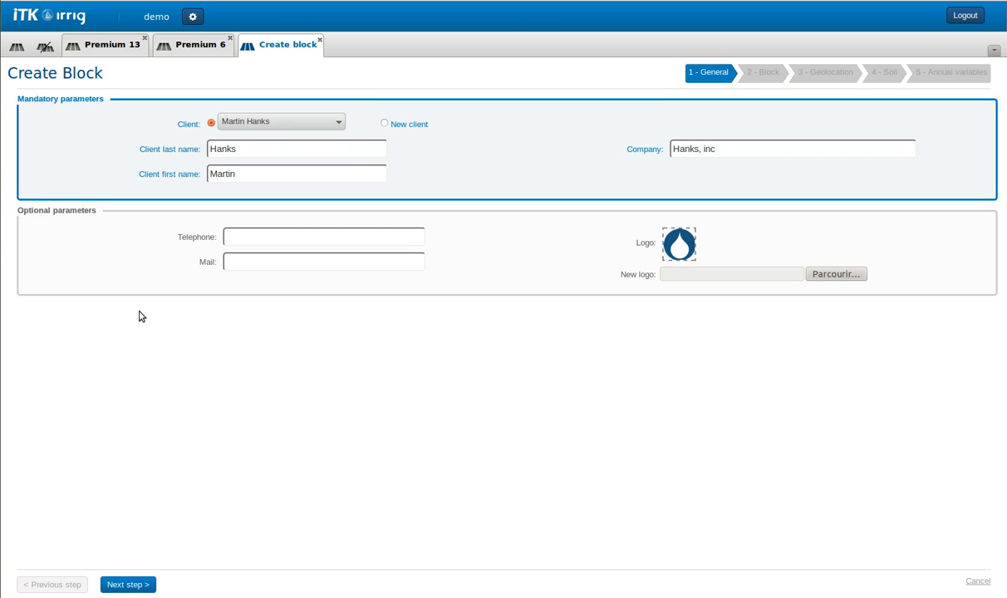
click(143, 582)
Name the block "Pre-planting block" and assign it the Saint Gilles weather station
click(187, 134)
text(P)
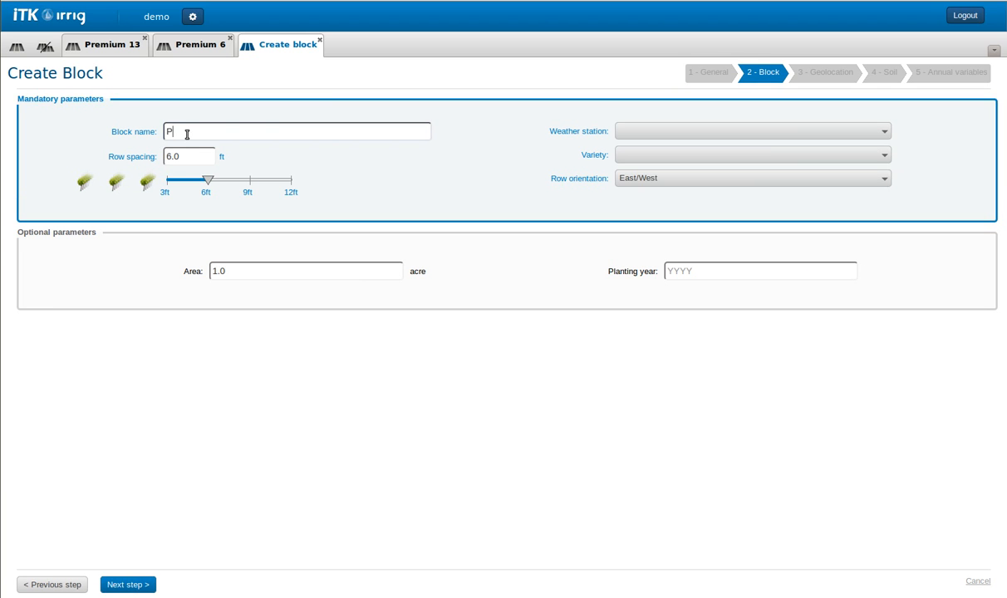
text(re-planting block)
click(644, 133)
click(644, 161)
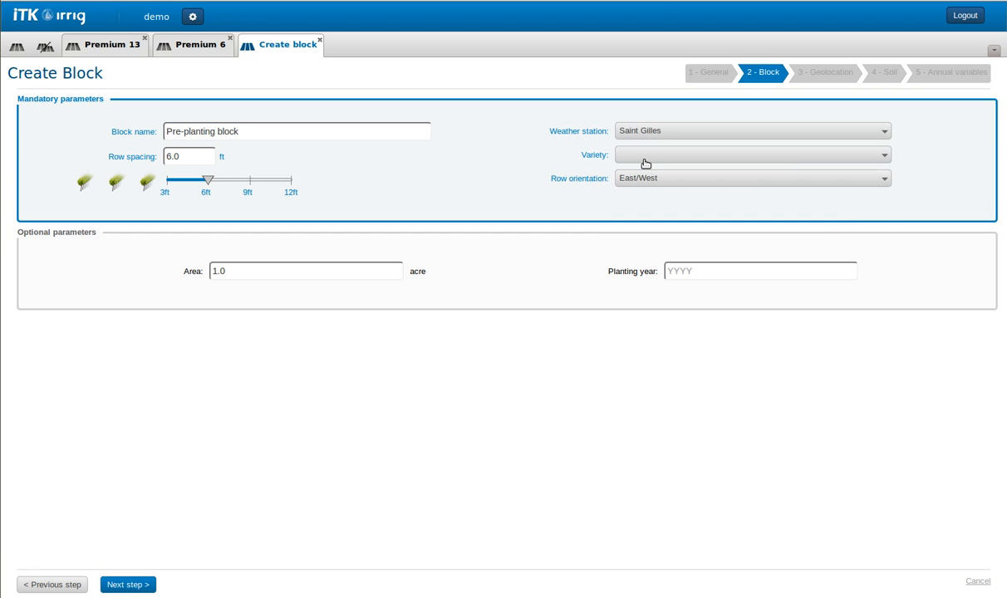
Set the block's variety to Viognier and choose its row orientation, completing the block parameters
click(642, 159)
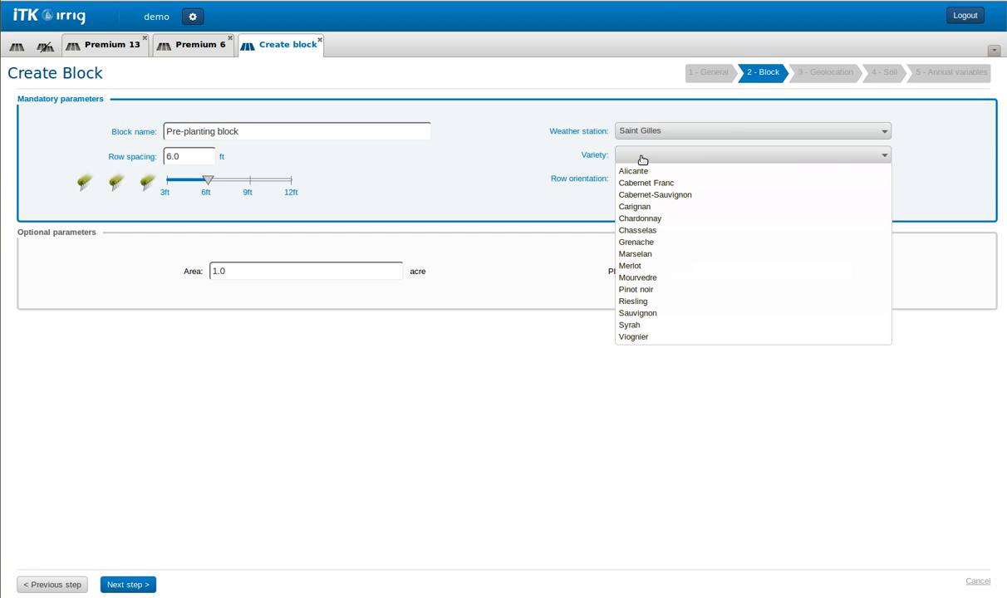
click(651, 337)
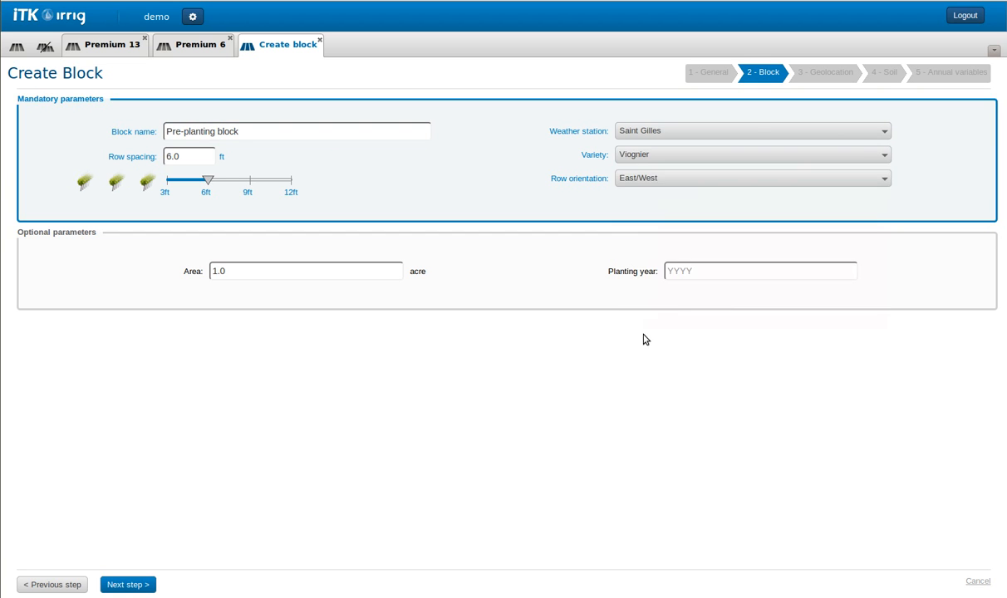
click(642, 181)
click(638, 207)
click(135, 585)
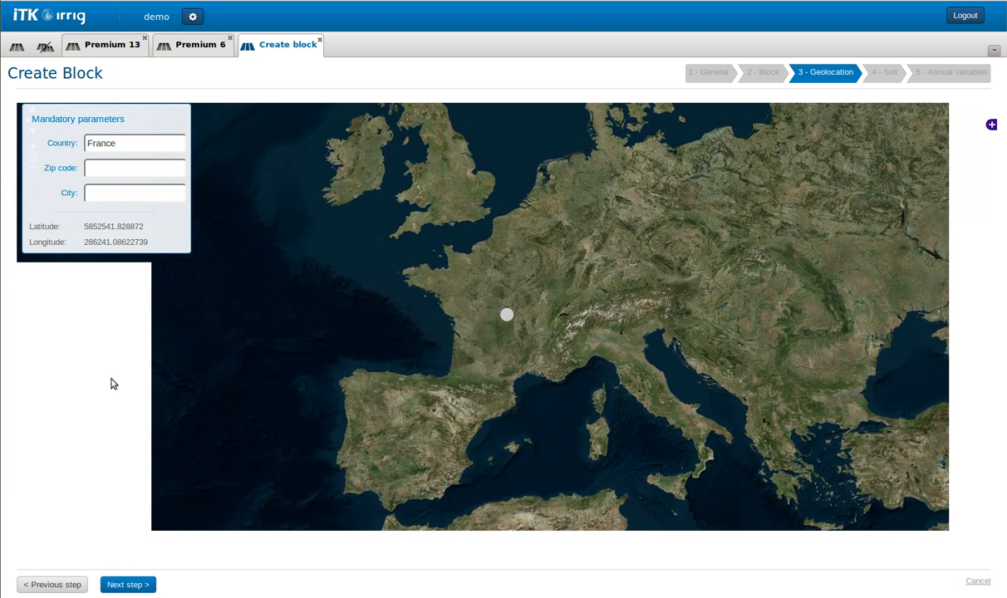
Locate the block in the city of Saint-Gilles (30800), France, and complete the geolocation
click(135, 192)
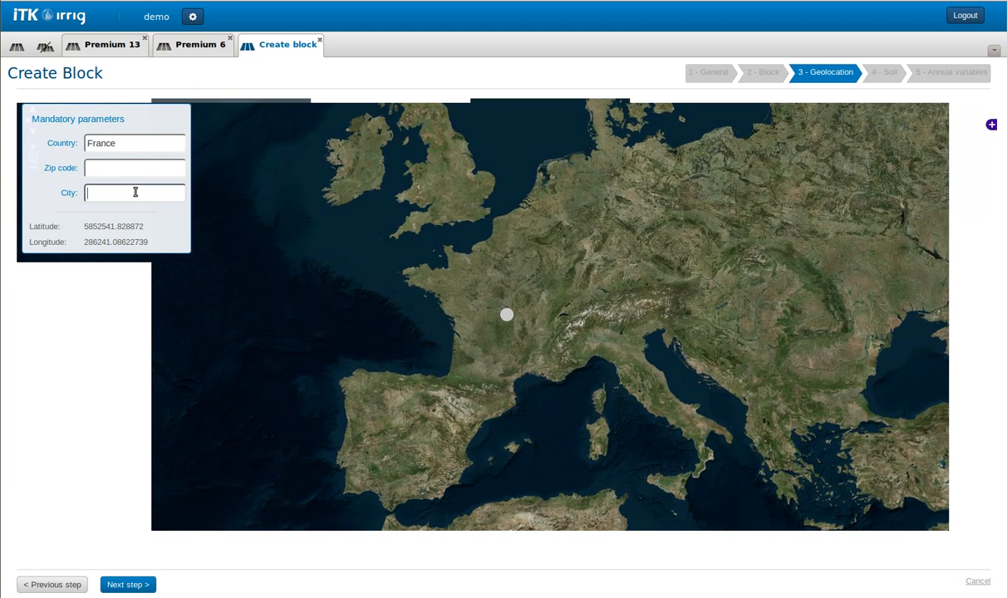
text(sain)
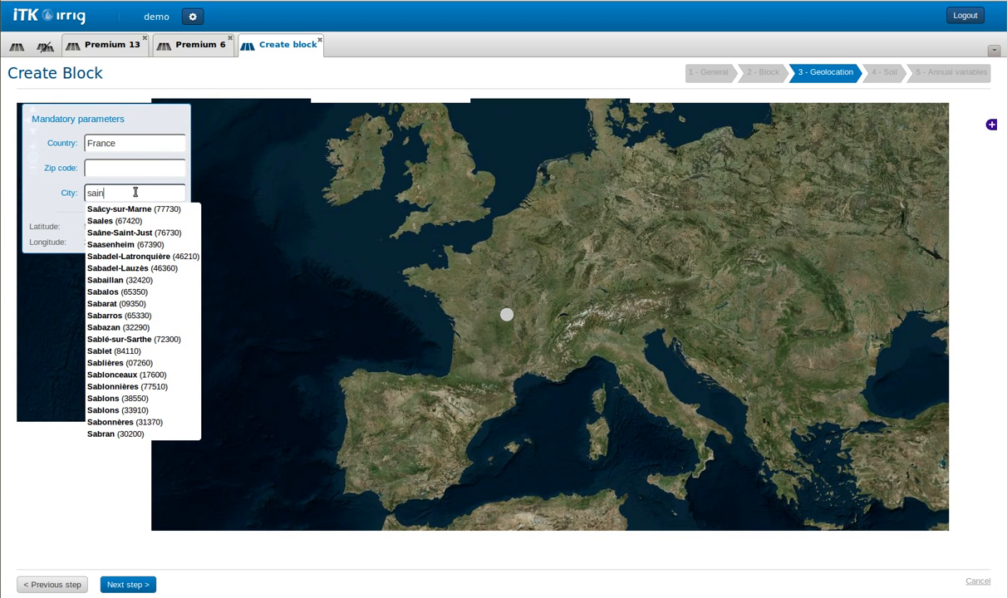
text(t-gill)
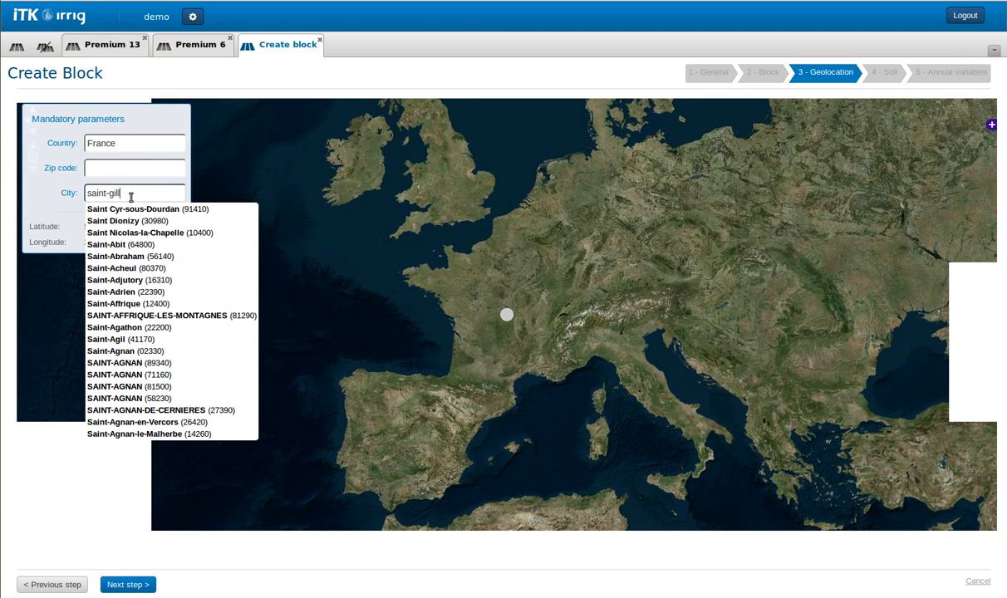
text(e)
click(123, 256)
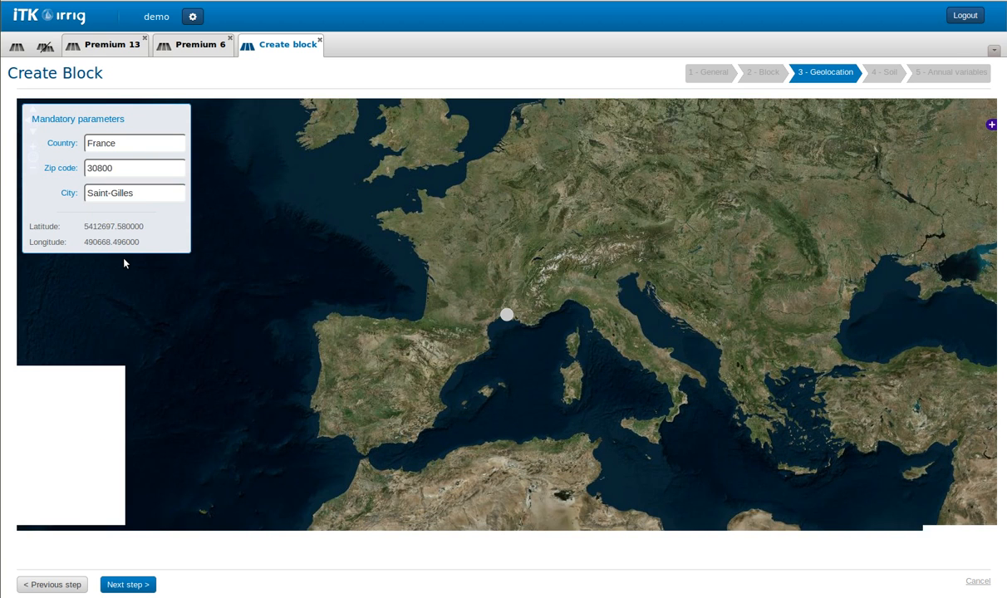
click(139, 587)
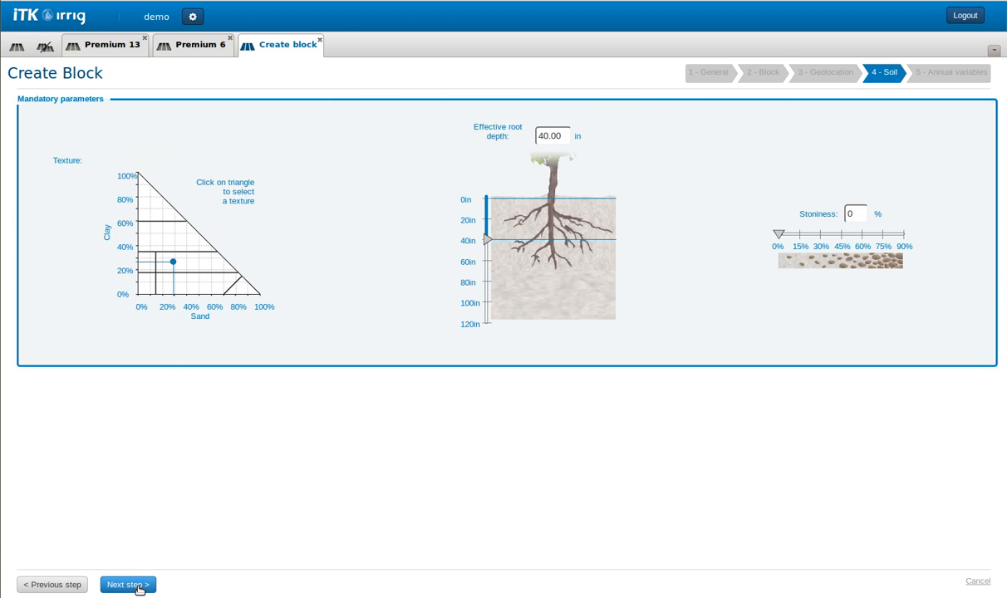
Define the soil with 31% sand and 32% clay, 39 in effective root depth and about 15% stoniness
click(175, 260)
drag(488, 240, 488, 239)
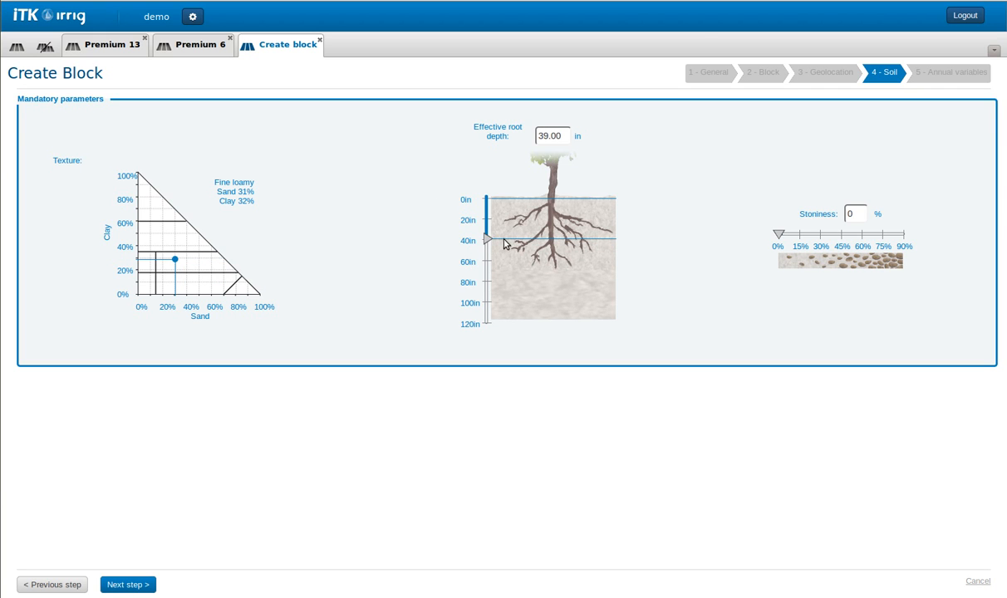
click(800, 235)
click(139, 587)
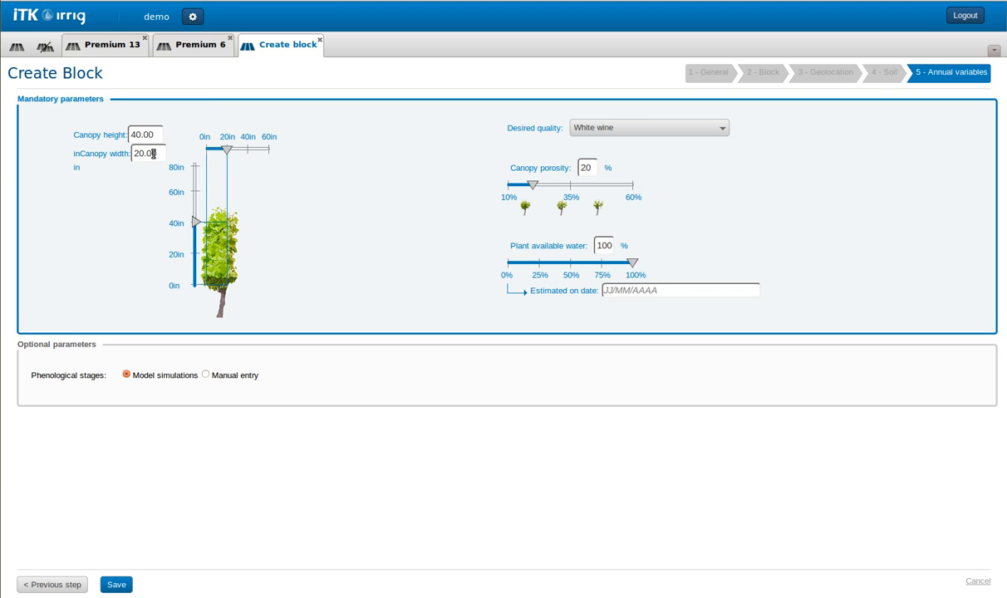
Review the desired quality options in the annual variables and keep White wine
click(618, 132)
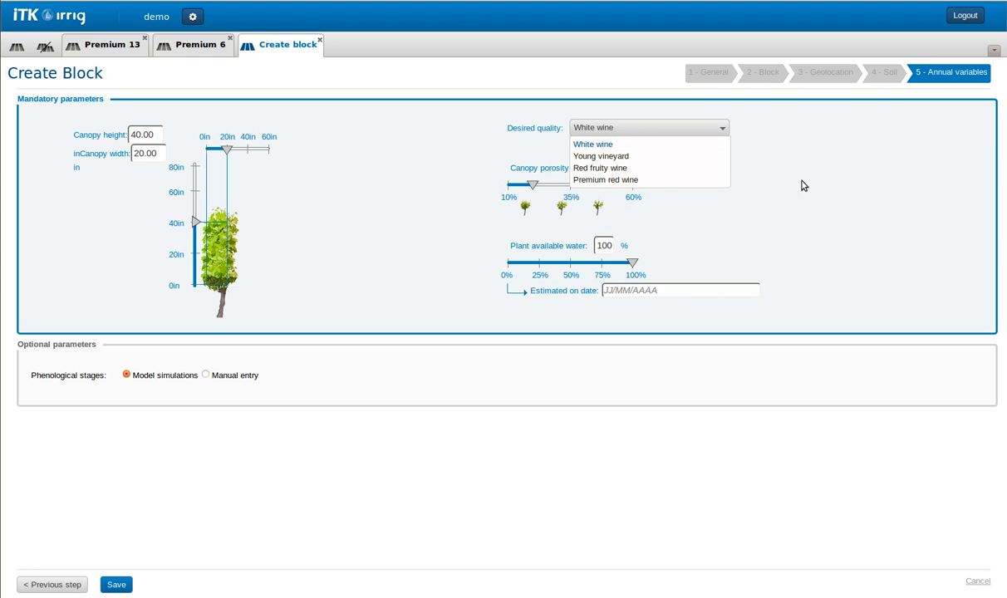
click(756, 173)
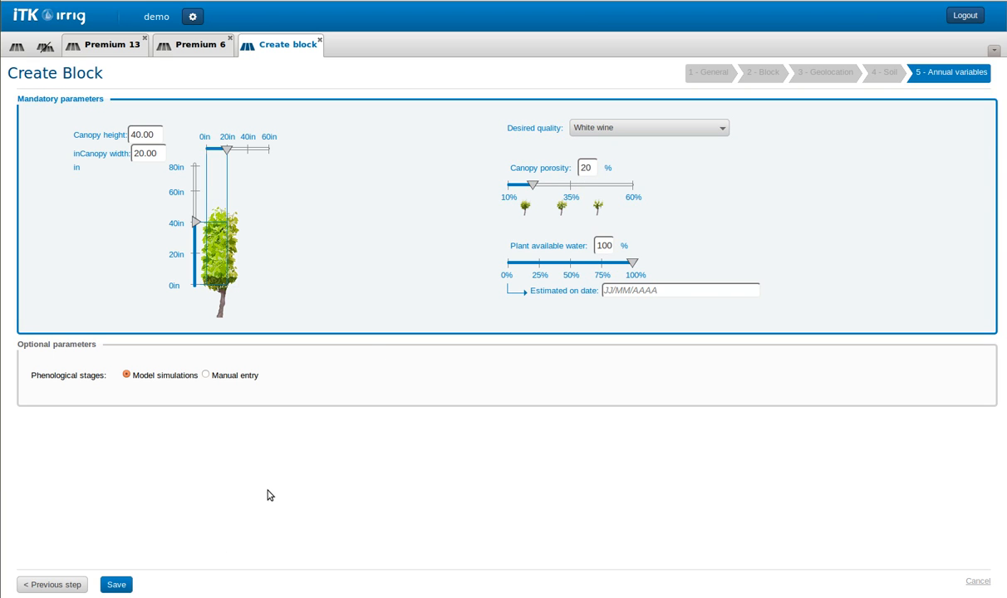
Save the new pre-planting block and display its simulation for the 2011 season
click(113, 586)
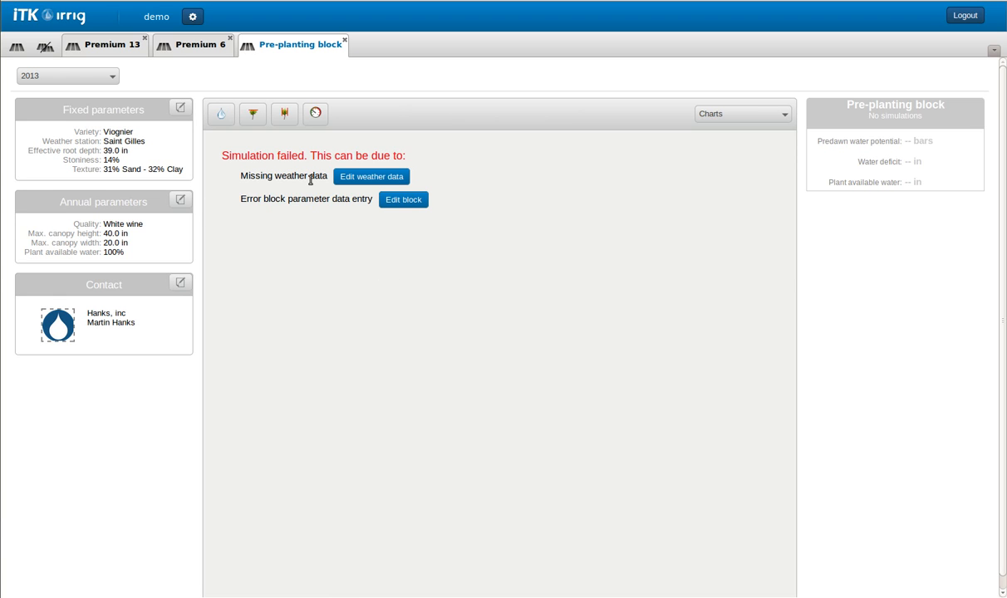
click(110, 79)
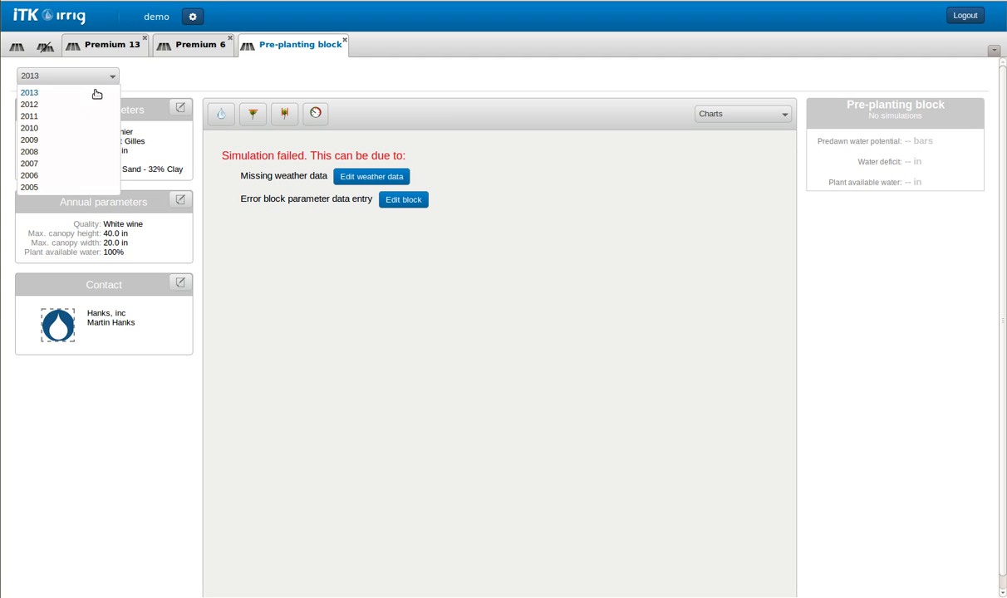
click(82, 118)
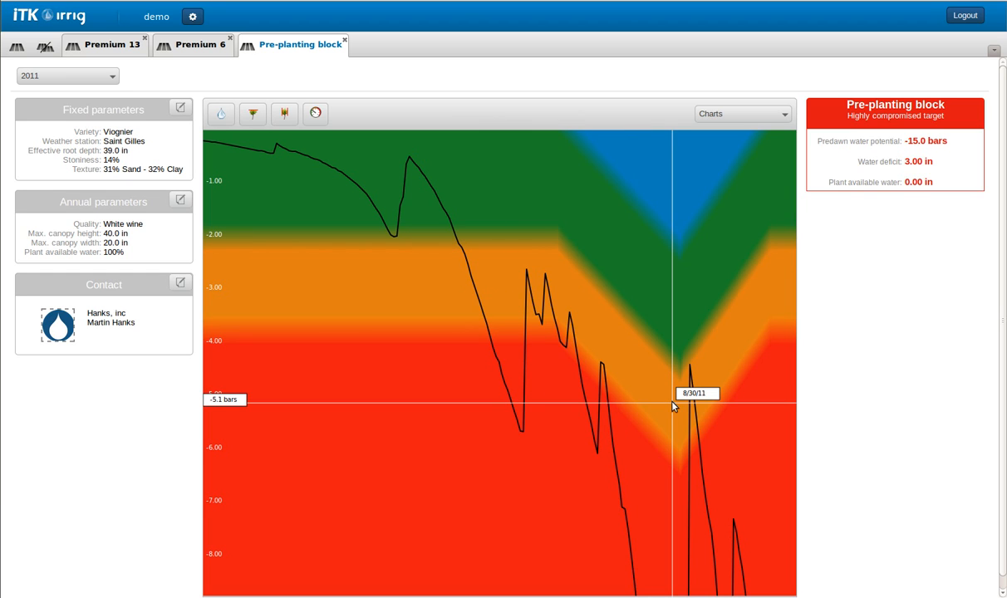
Edit the block's annual parameters to a canopy height of 30 in and a canopy width of 15 in, and save them
click(181, 203)
click(137, 137)
key(BackSpace)
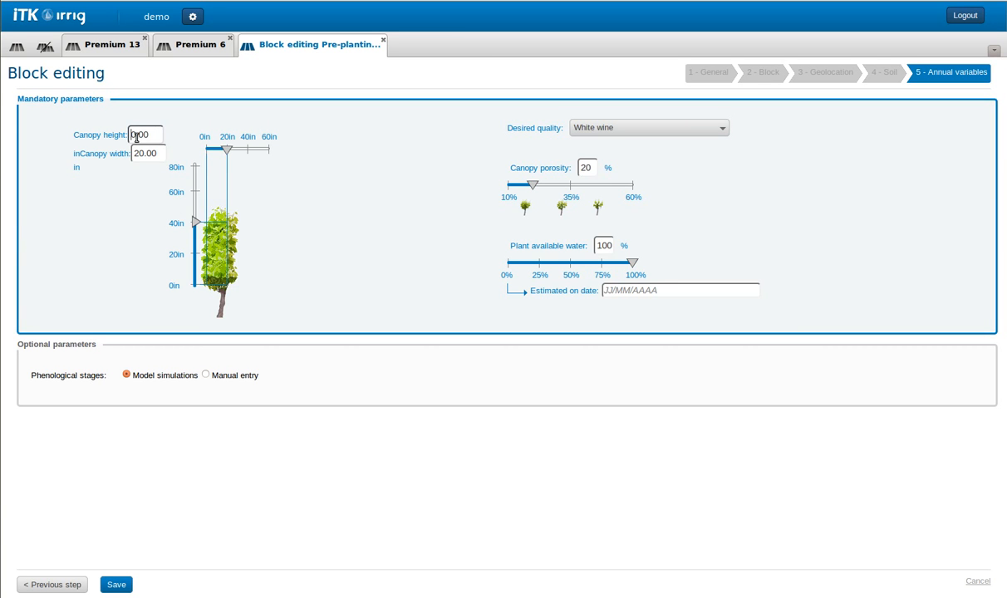
text(3)
click(141, 153)
key(BackSpace)
key(BackSpace)
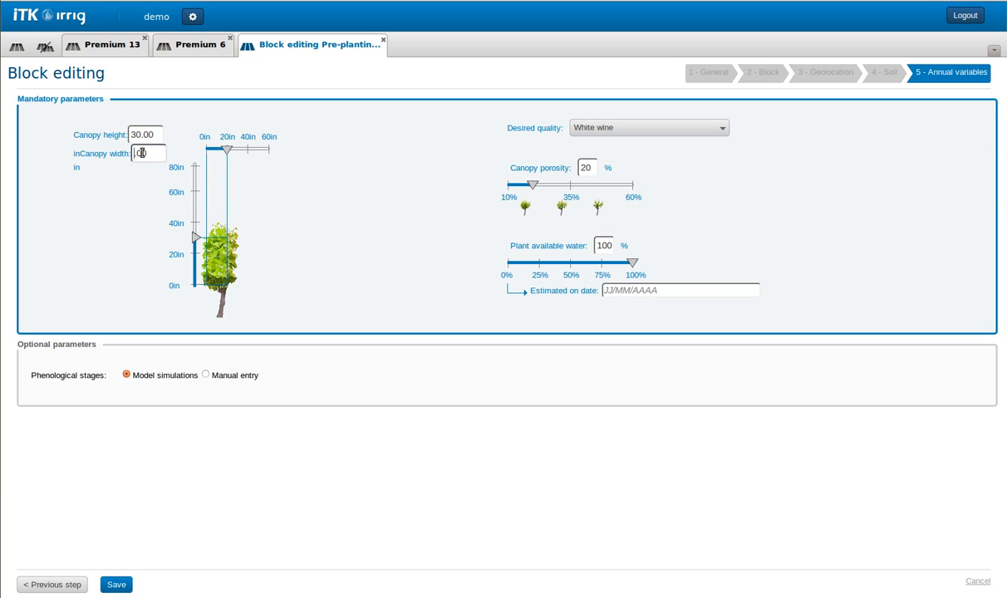
text(15)
click(274, 252)
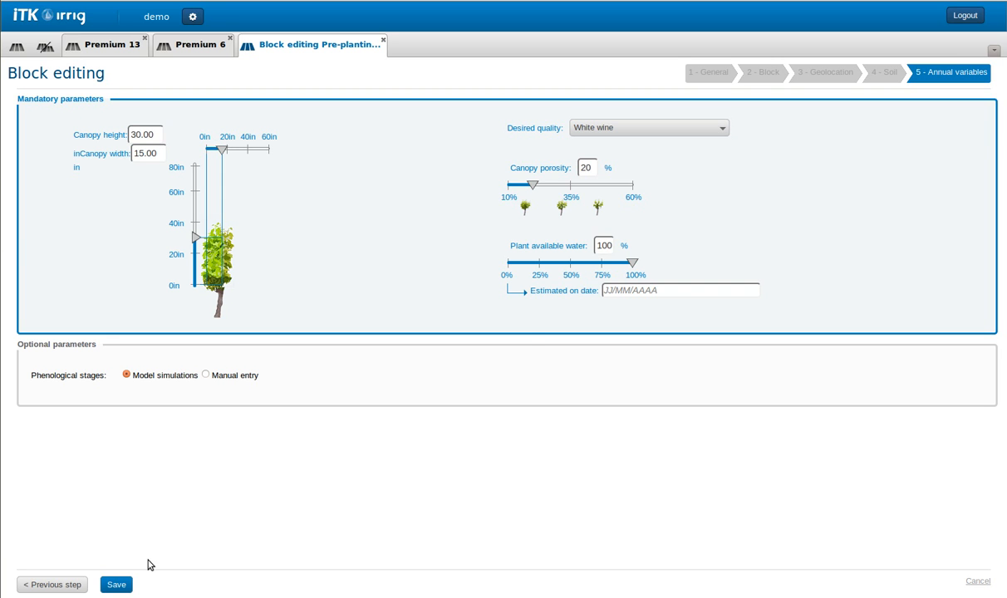
click(118, 586)
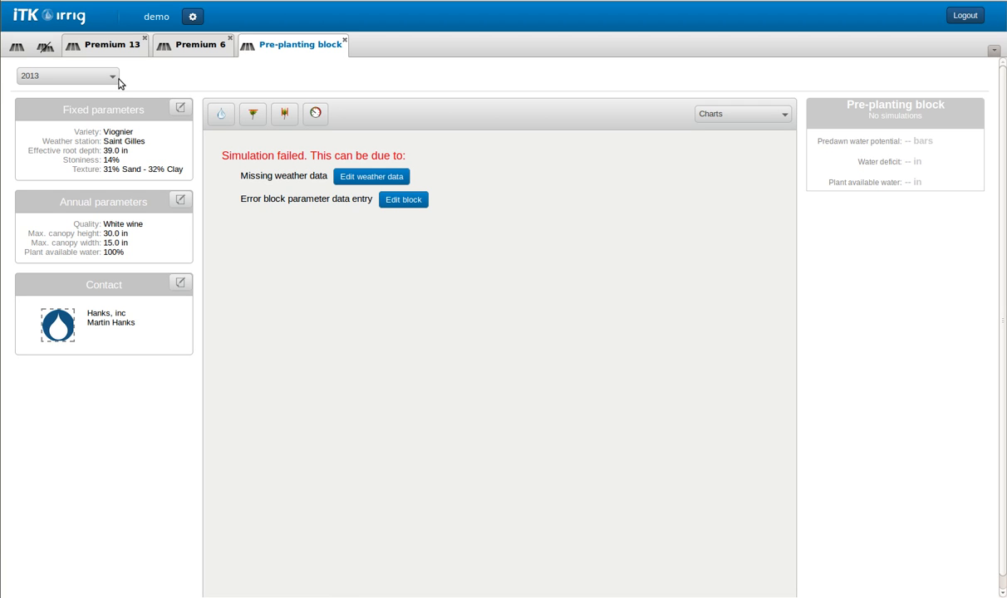
Display the 2011 season chart again for the block with the reduced canopy
click(115, 78)
click(47, 116)
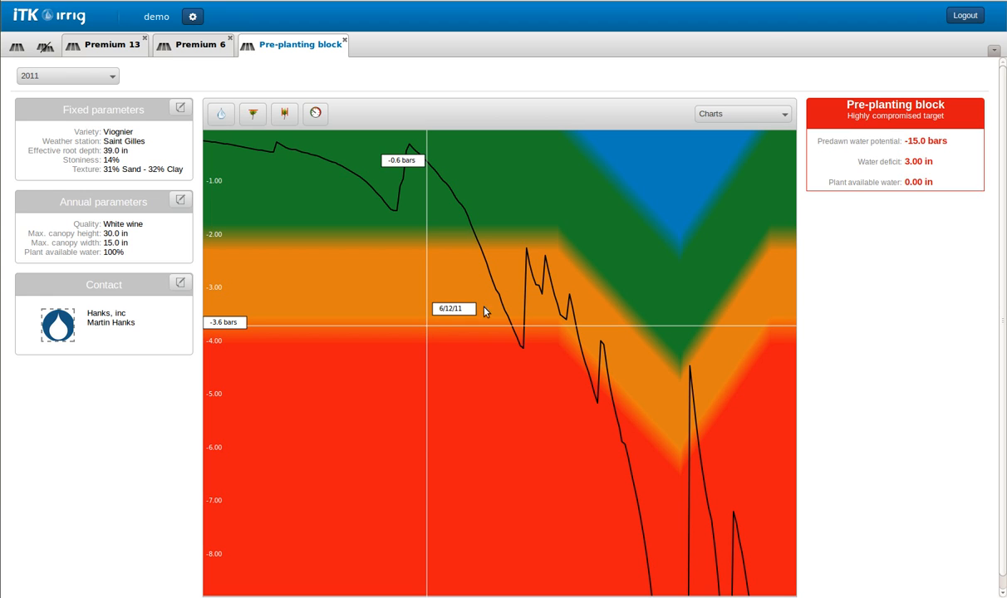
click(808, 0)
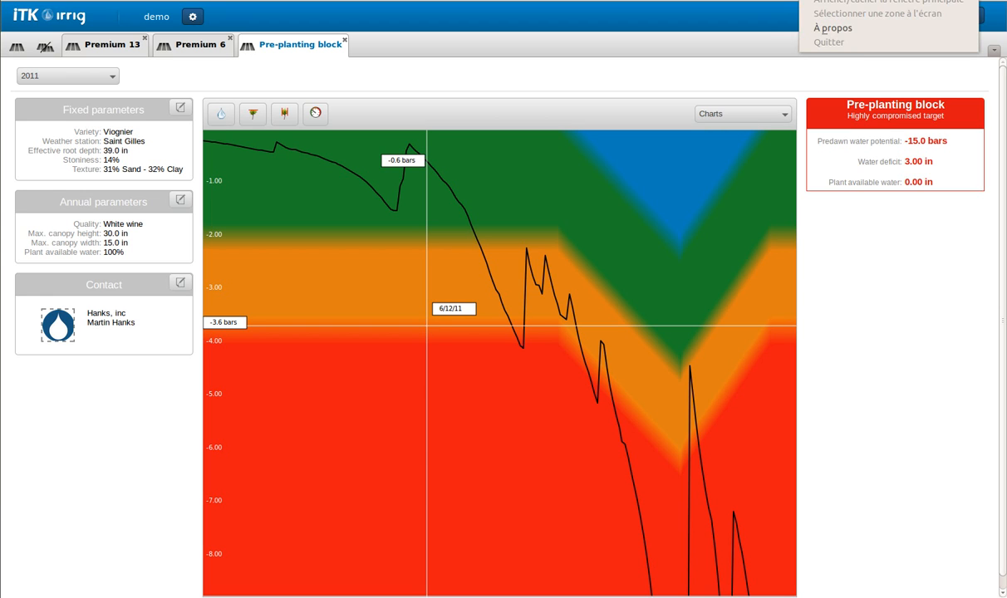